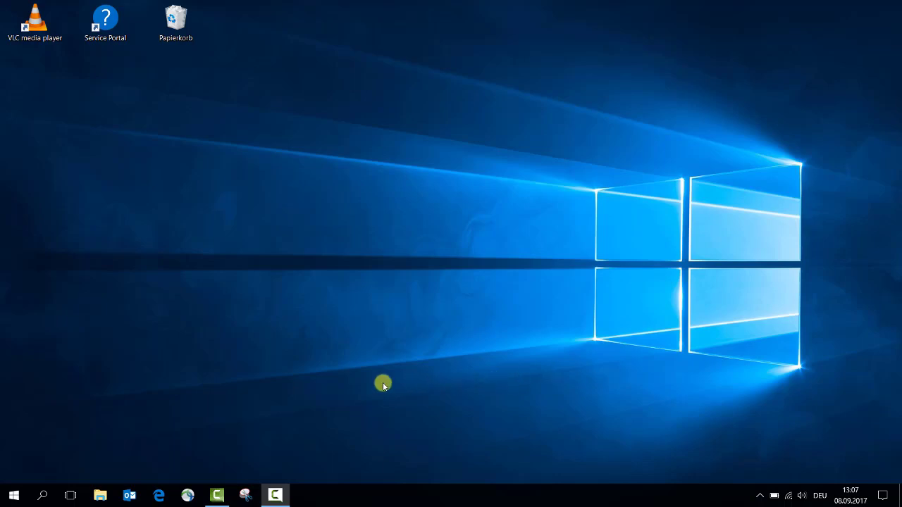
- Set Camtasia aside and launch PowerPoint 2016 from the Start menu for a blank Presentation1
left_click(217, 497)
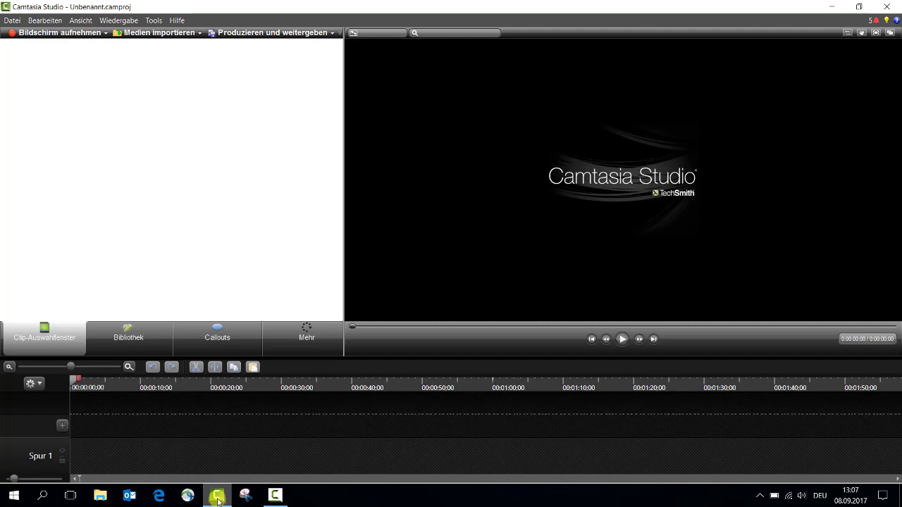
left_click(217, 498)
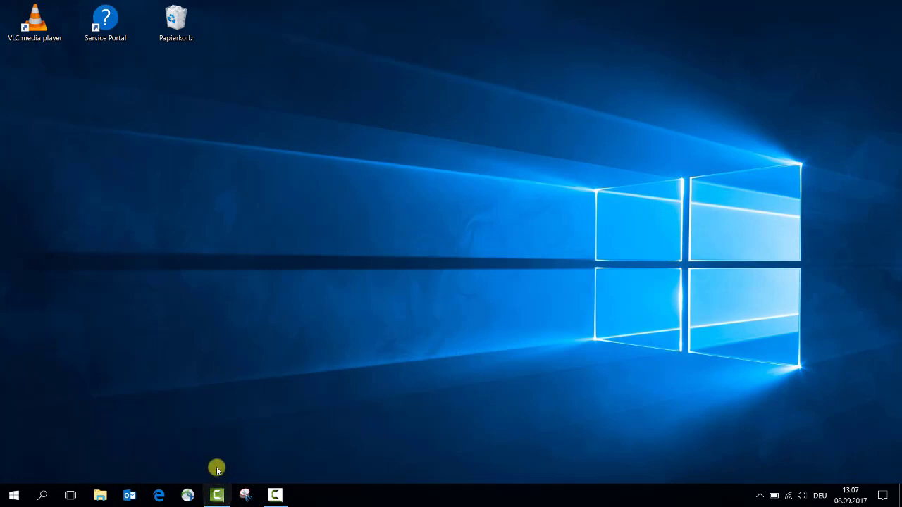
left_click(16, 498)
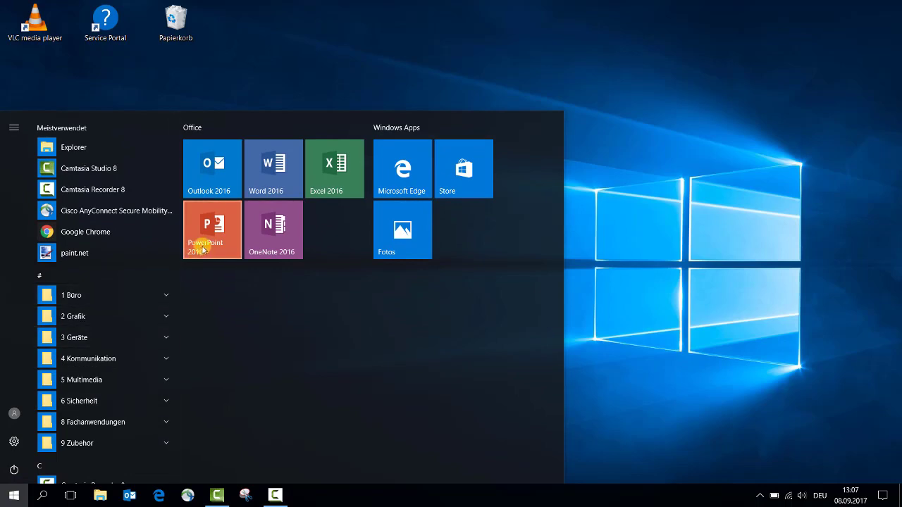
left_click(203, 245)
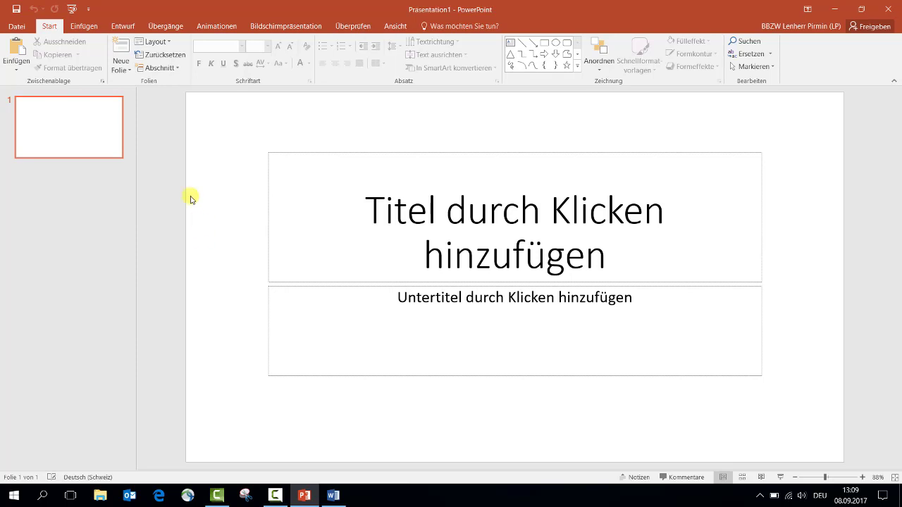
- Record the entire Word window with PowerPoint's Bildschirmaufzeichnung, replacing the first smaller area selection
left_click(83, 27)
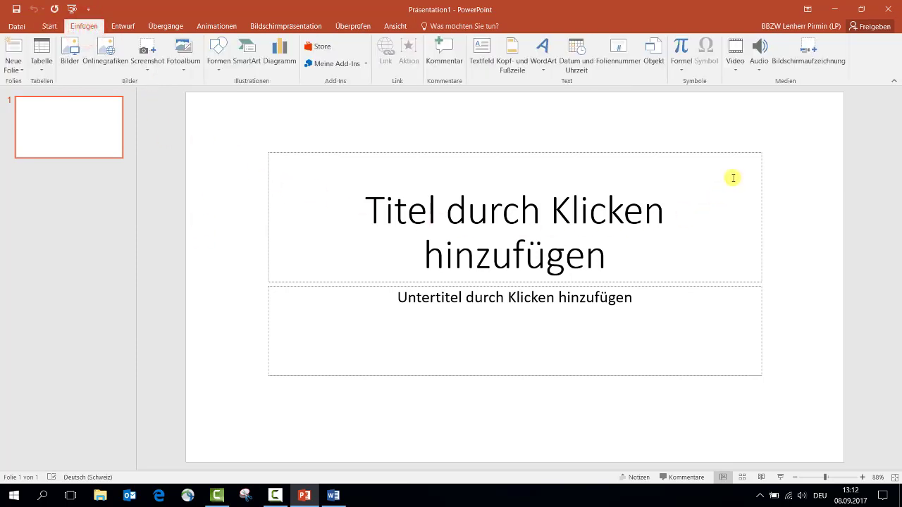
left_click(806, 61)
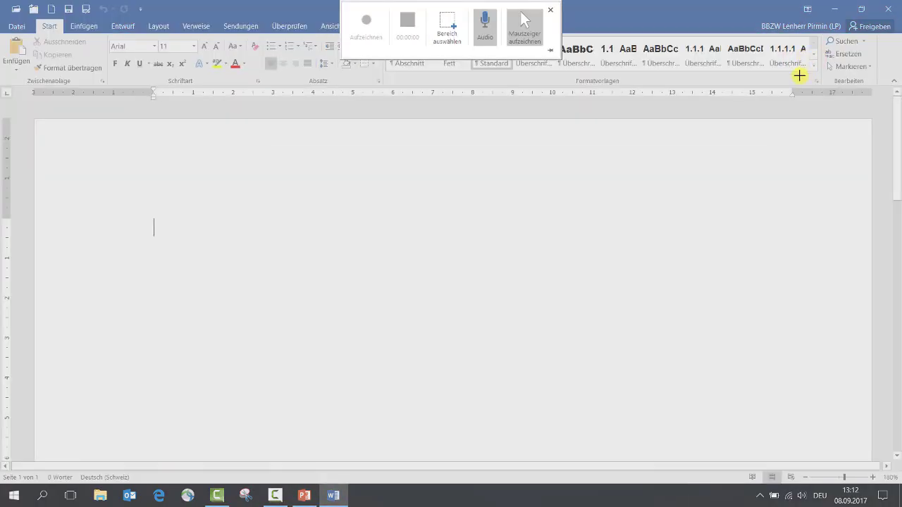
mouse_move(207, 69)
left_mouse_down()
mouse_move(650, 400)
mouse_move(668, 403)
left_mouse_up()
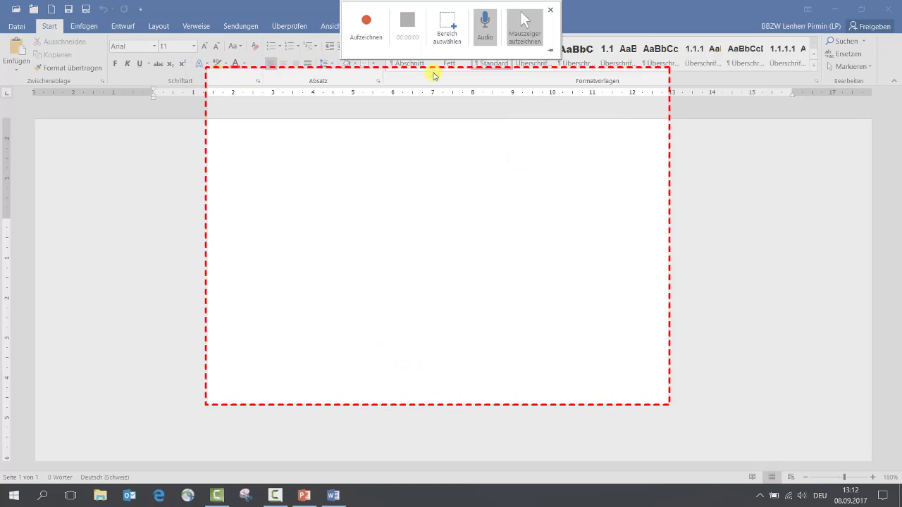
left_click(447, 32)
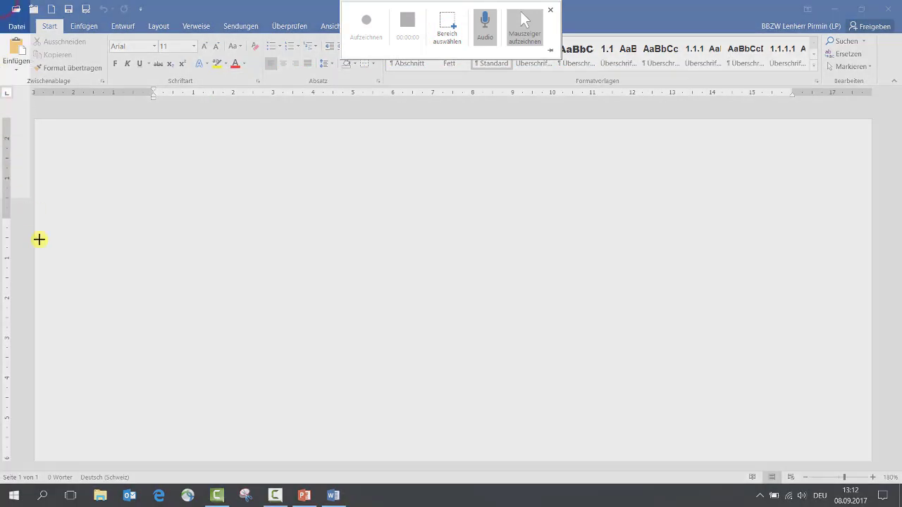
mouse_move(1, 1)
left_mouse_down()
mouse_move(234, 459)
mouse_move(899, 483)
left_mouse_up()
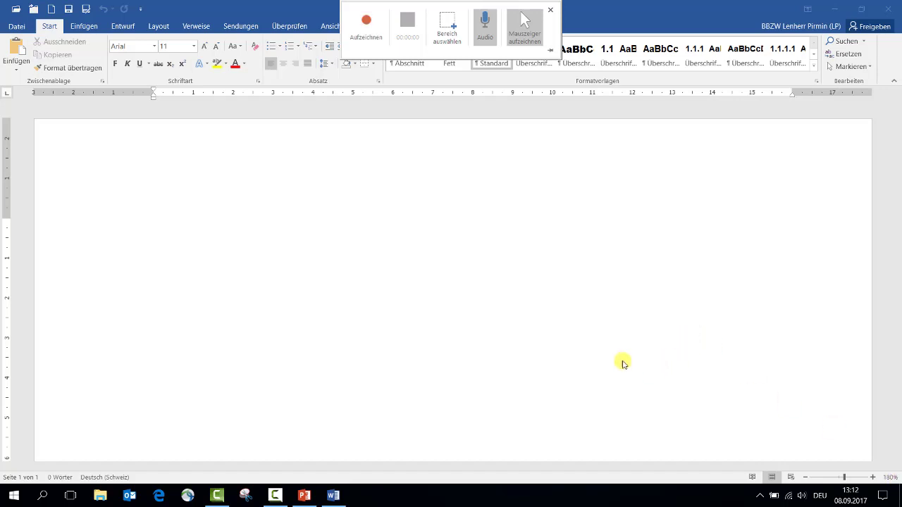
left_click(367, 28)
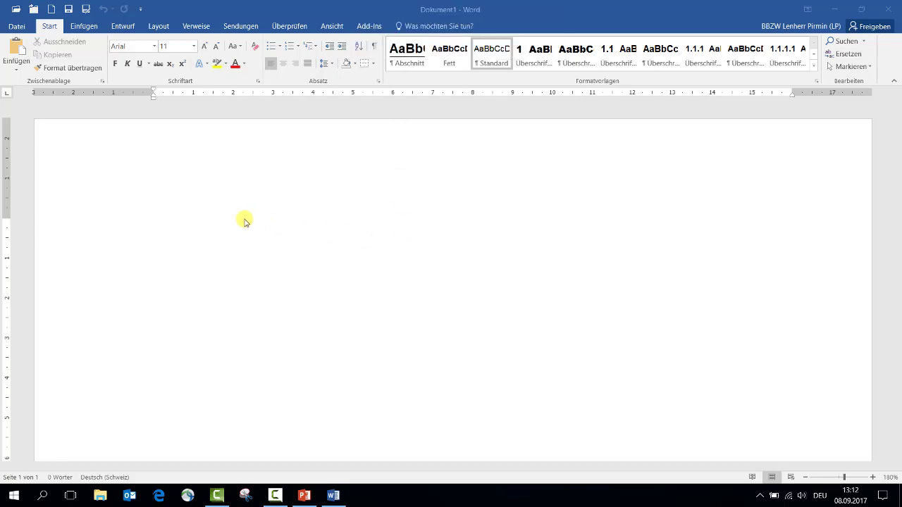
- Type (c) and (e) in Dokument1 so they become © and €, then show the Datei info page
left_click(177, 291)
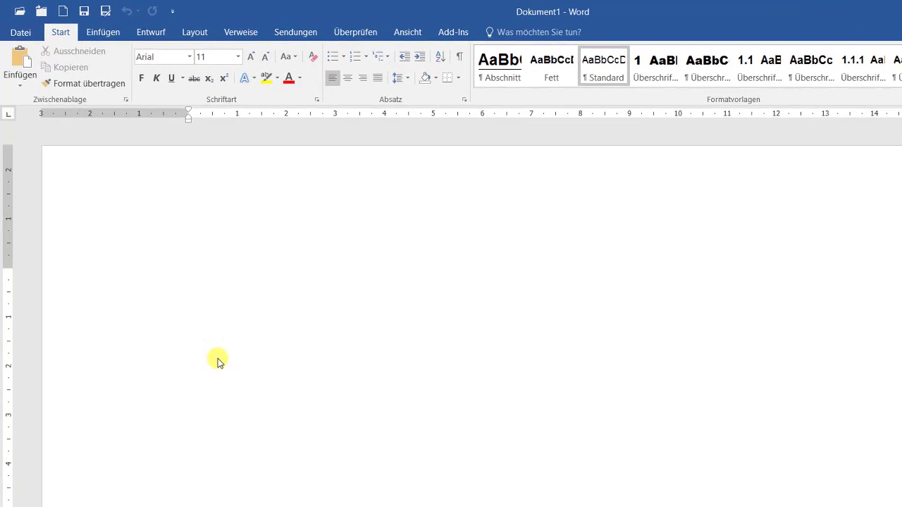
type("(")
type("c")
type(")")
type(" (")
type("e")
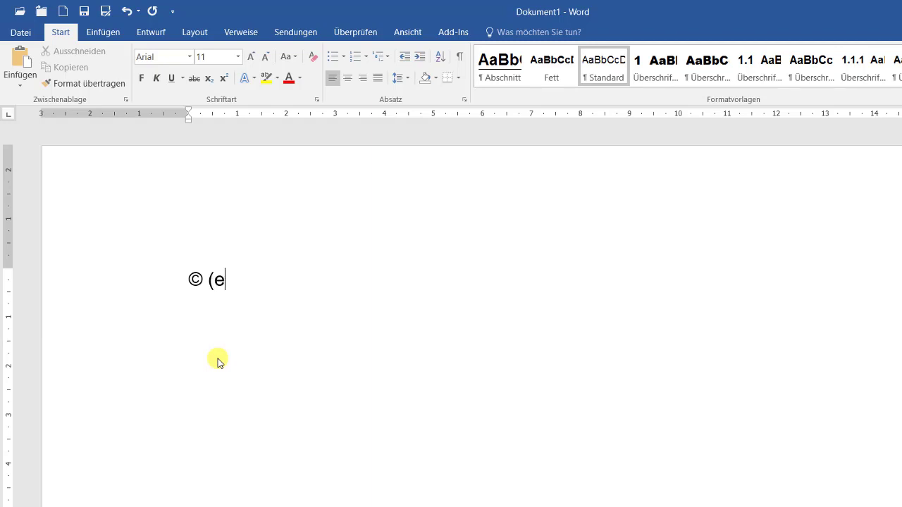
type(")")
left_click(19, 32)
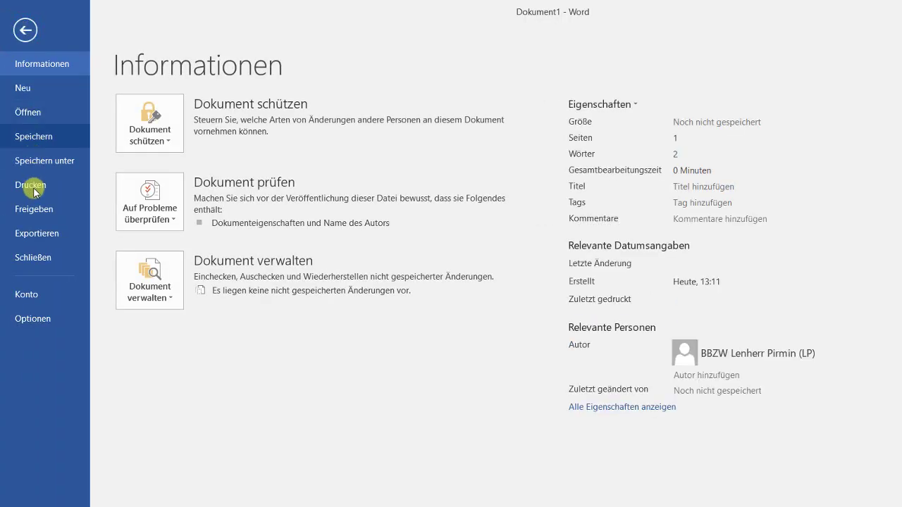
- Open the AutoKorrektur dialog for Deutsch (Deutschland) via Optionen and Dokumentprüfung
left_click(35, 319)
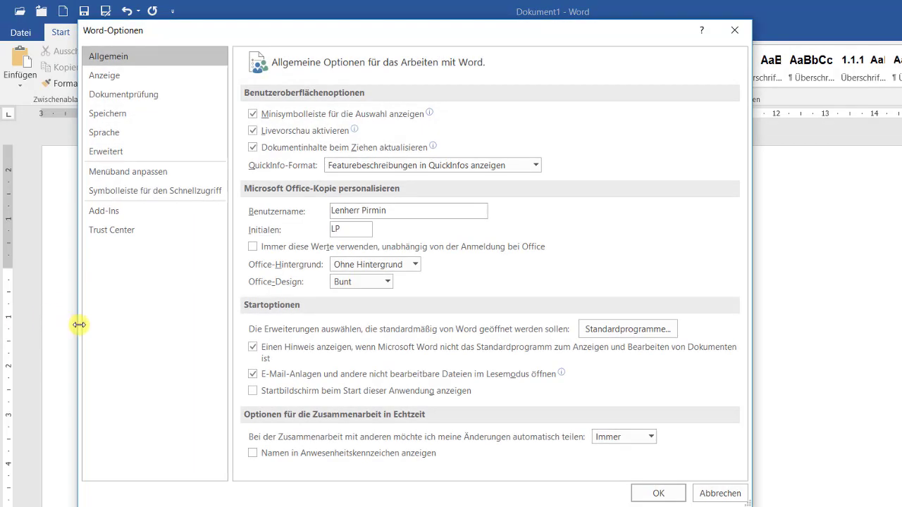
left_click(126, 97)
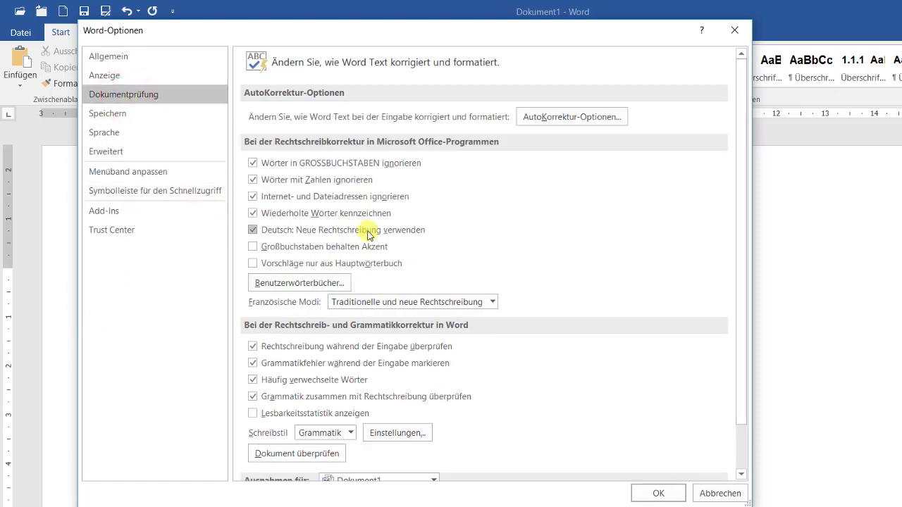
left_click(542, 119)
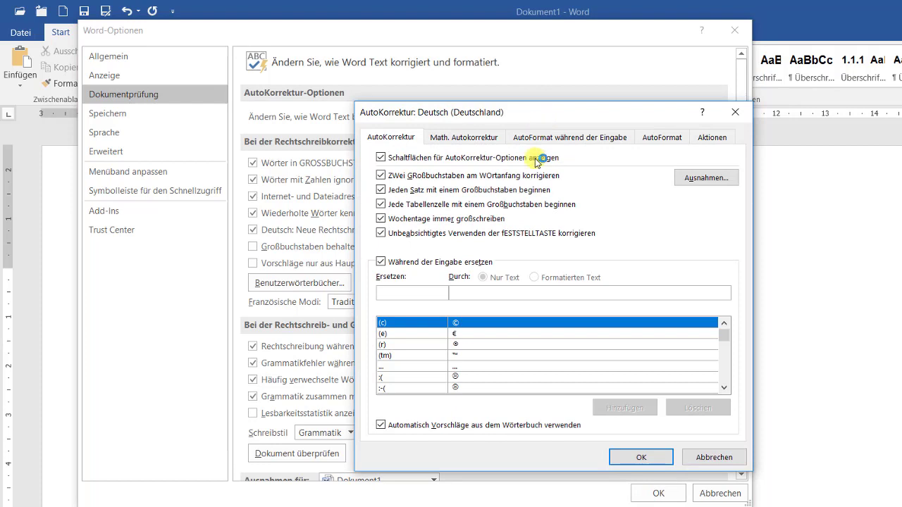
- Add an AutoCorrect entry replacing P with 'so jetzt ab in die Pause' and confirm both dialogs
left_click(407, 324)
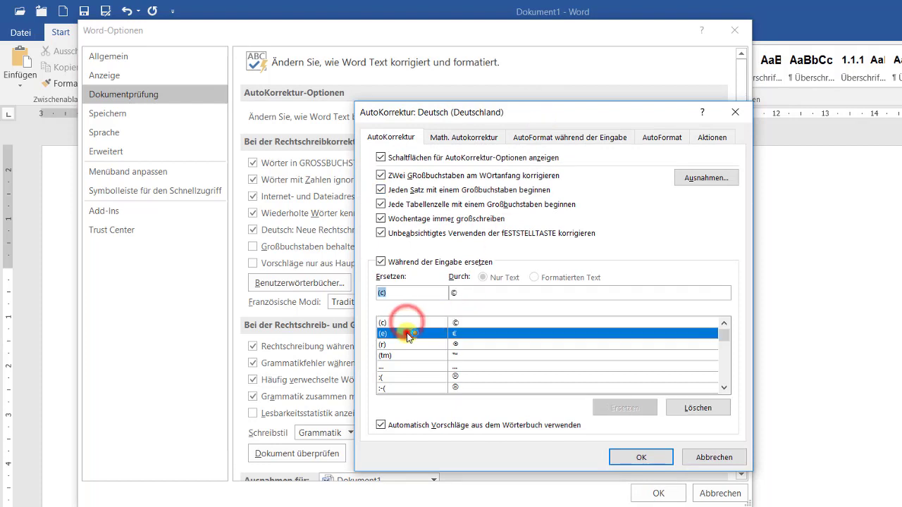
left_click(407, 325)
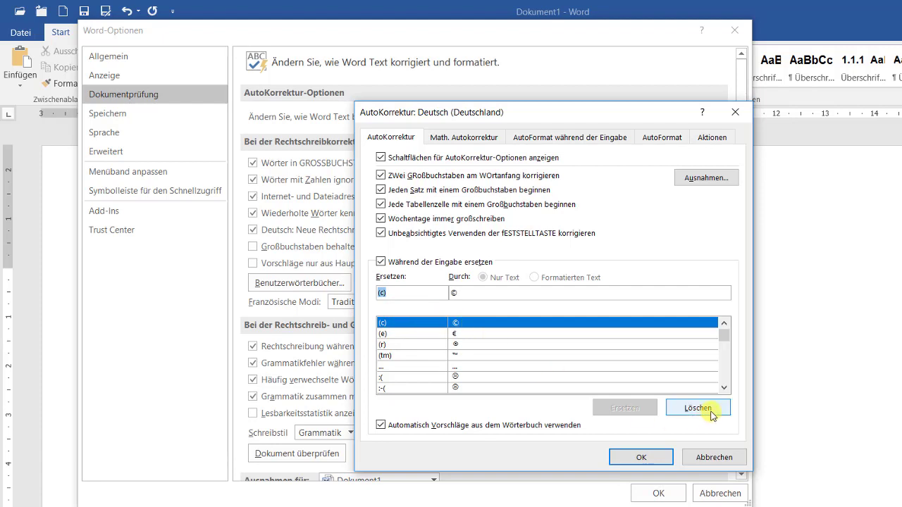
left_click(421, 291)
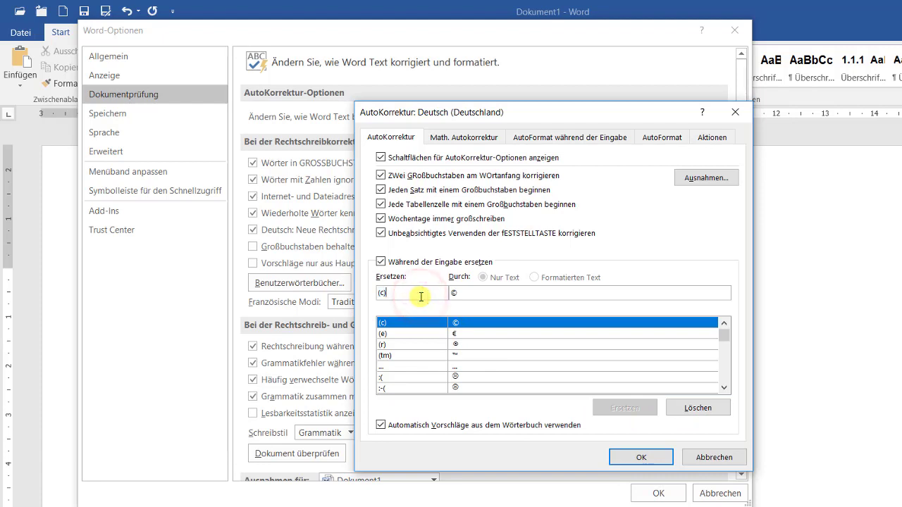
key("BackSpace")
key("BackSpace")
key("BackSpace")
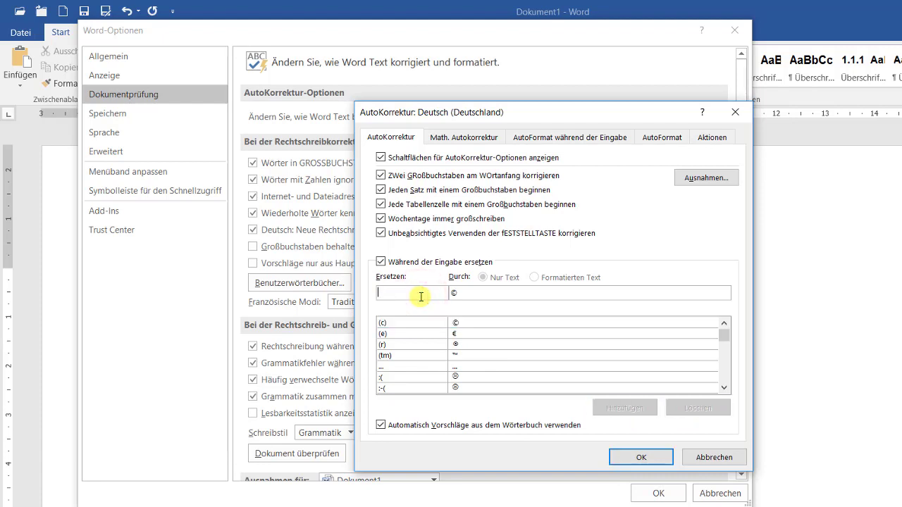
type("P")
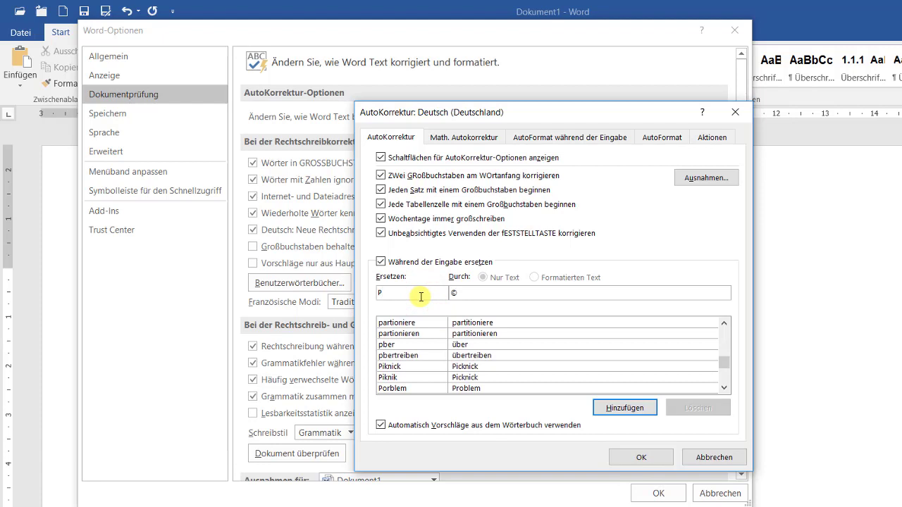
left_click(468, 294)
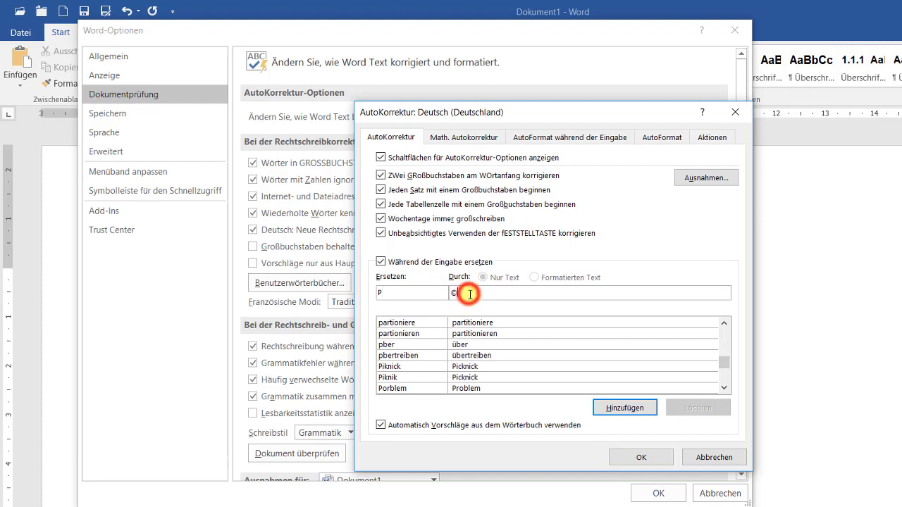
key("BackSpace")
type("so")
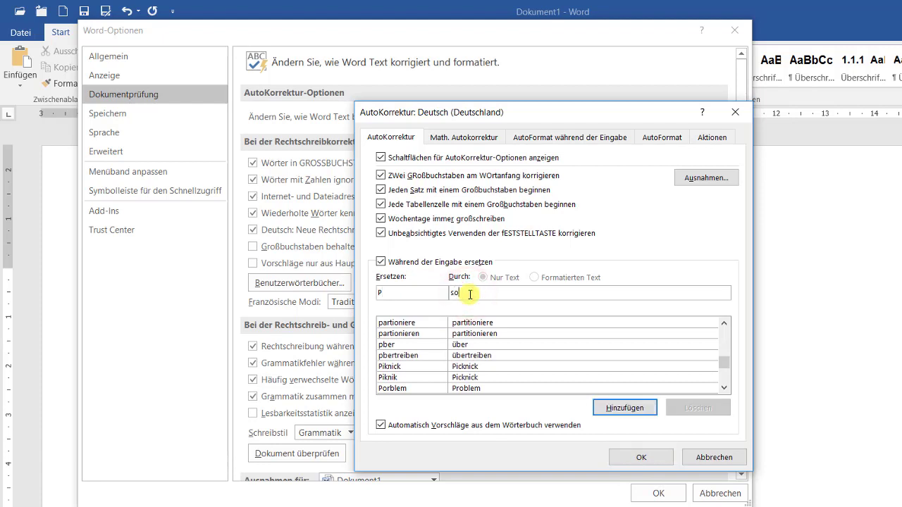
type(" jetzt ab in ")
type("die Pa")
type("use")
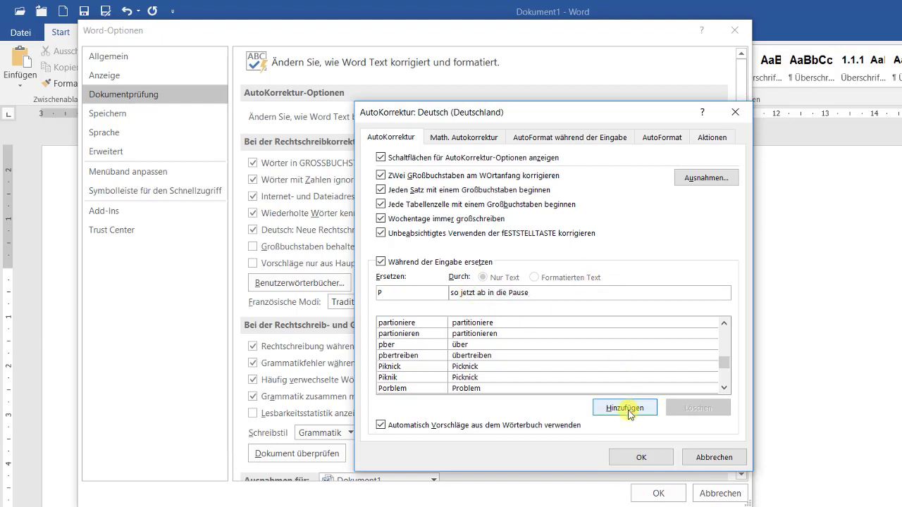
left_click(626, 409)
left_click(654, 460)
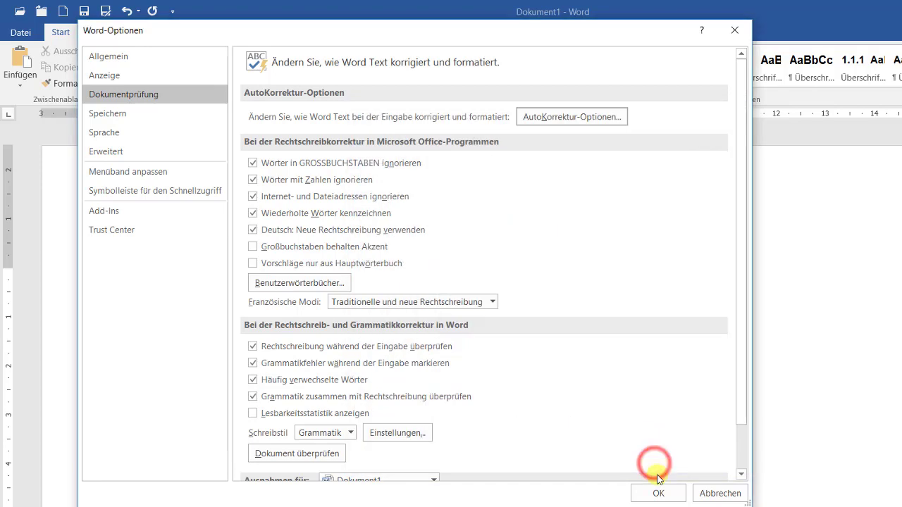
left_click(655, 492)
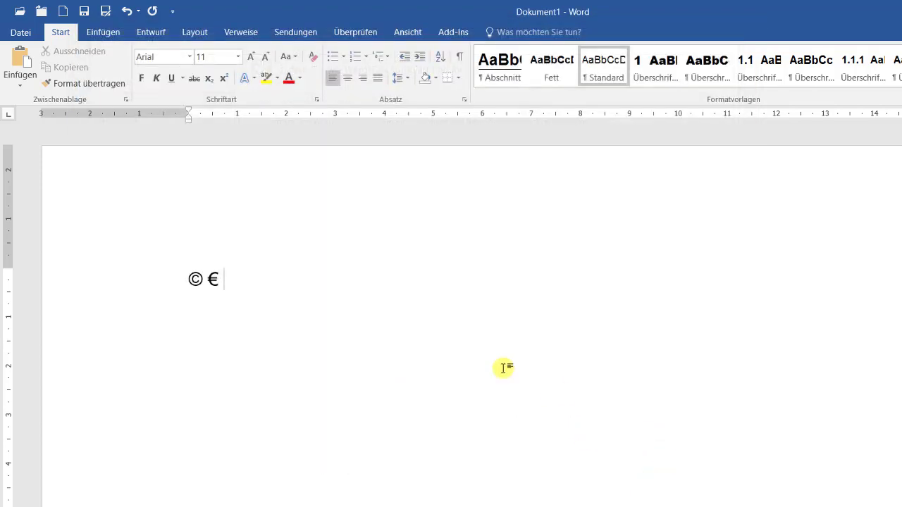
- Type P so it expands to 'so jetzt ab in die Pause', then stop the recording
type("Pause")
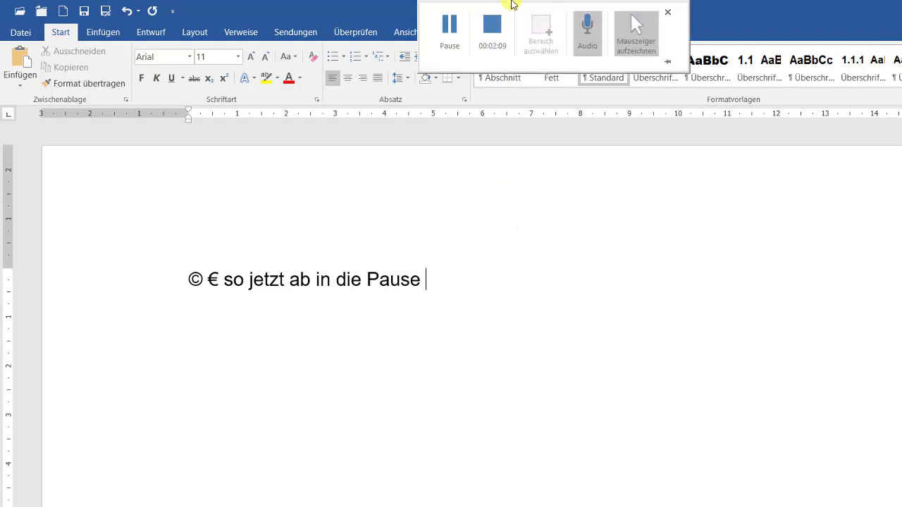
left_click(494, 29)
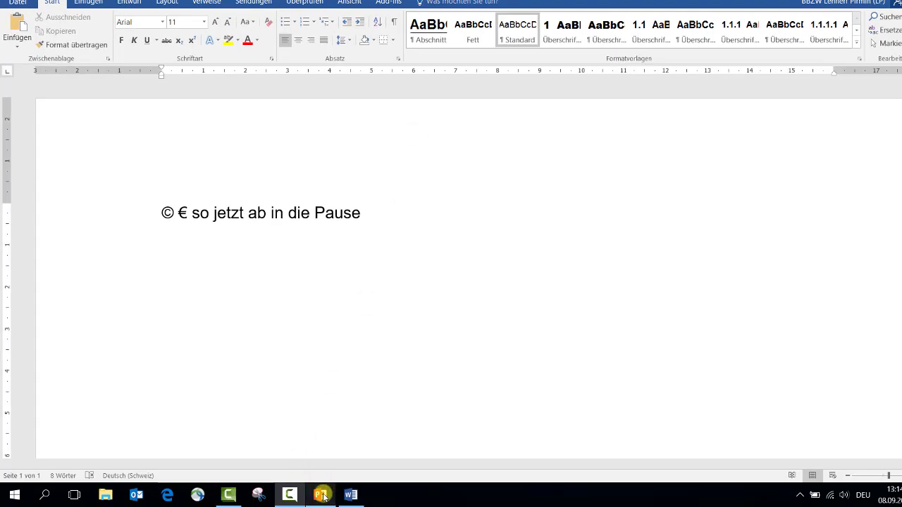
- In PowerPoint, play and pause the inserted recording, then view PPT Tutorial.pptx file information
left_click(323, 497)
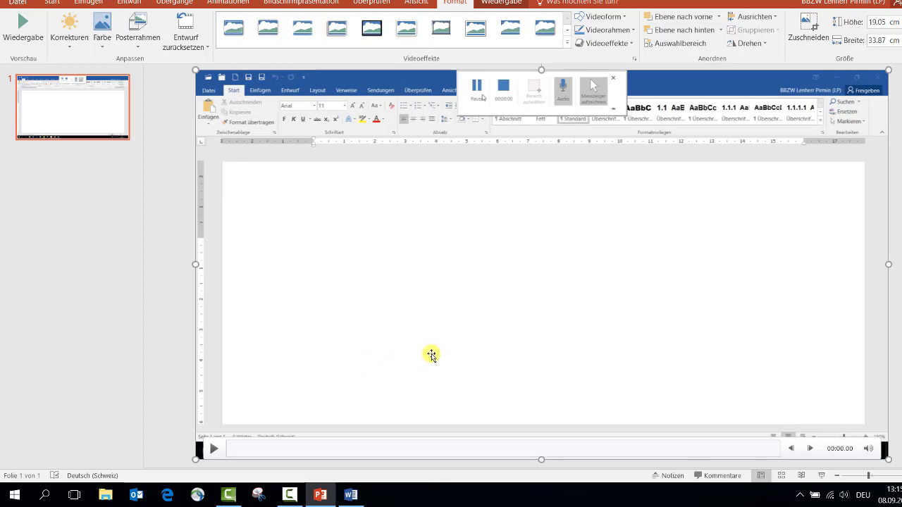
left_click(215, 451)
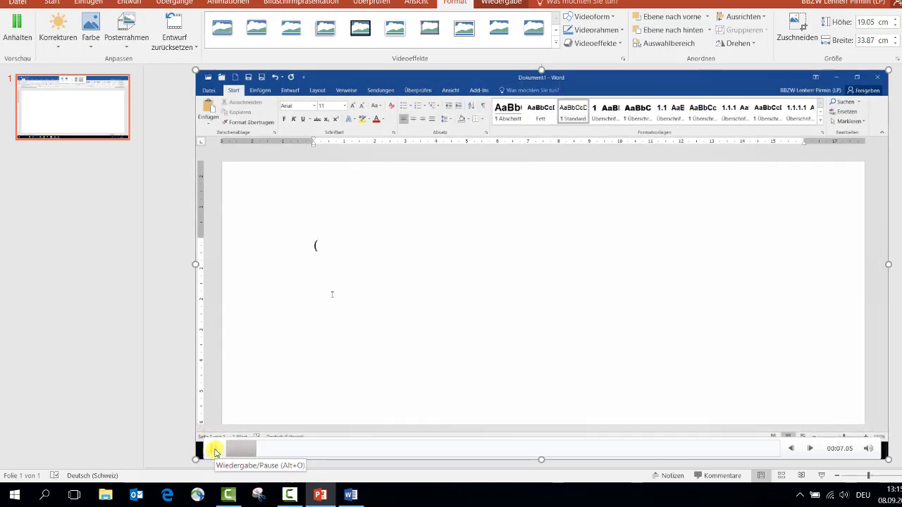
left_click(215, 452)
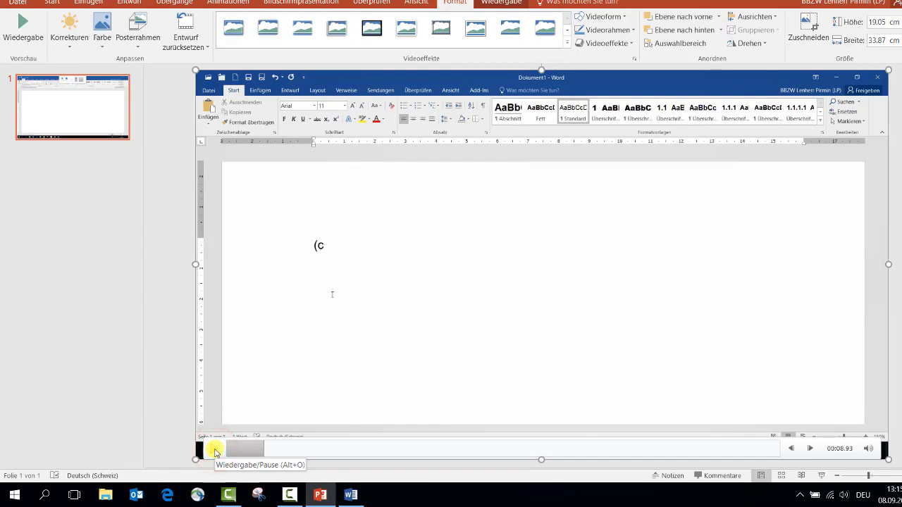
left_click(21, 3)
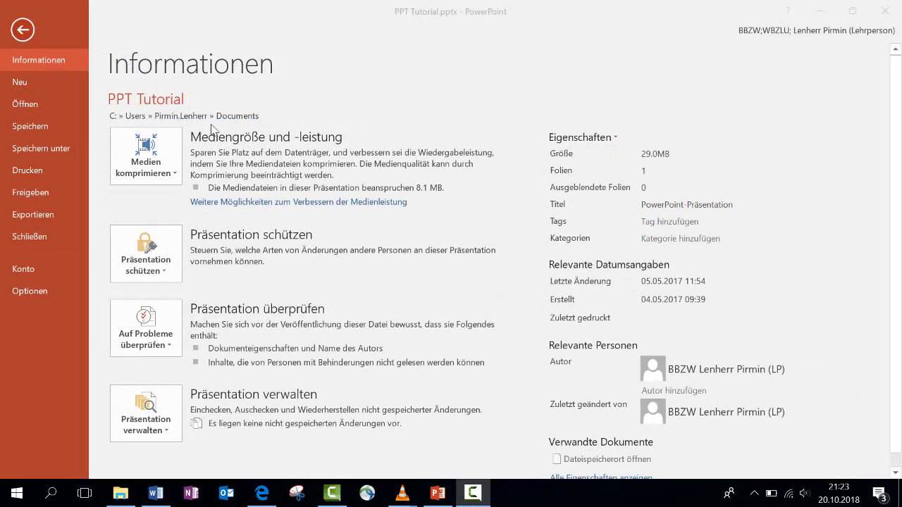
- Back on slide 1, play and pause the video with Alt+P, stopping at 00:05.33, then open its context menu
left_click(22, 31)
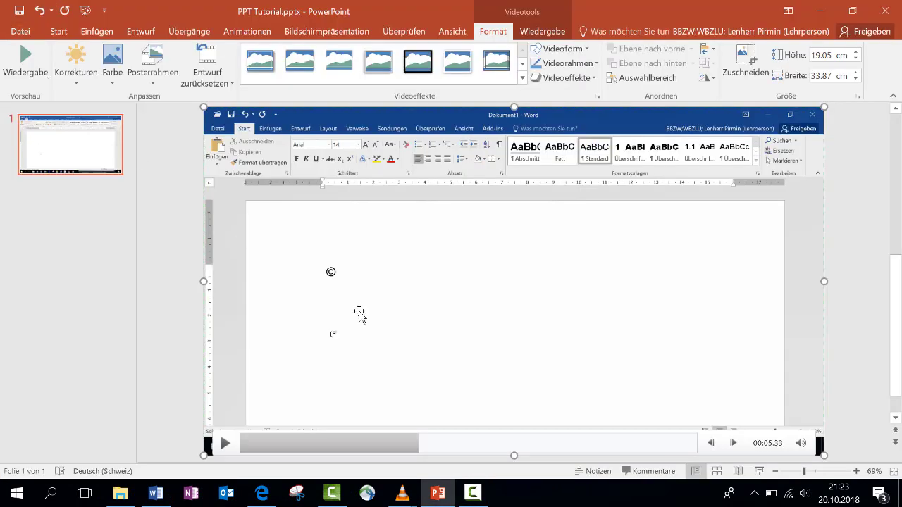
key("alt+p")
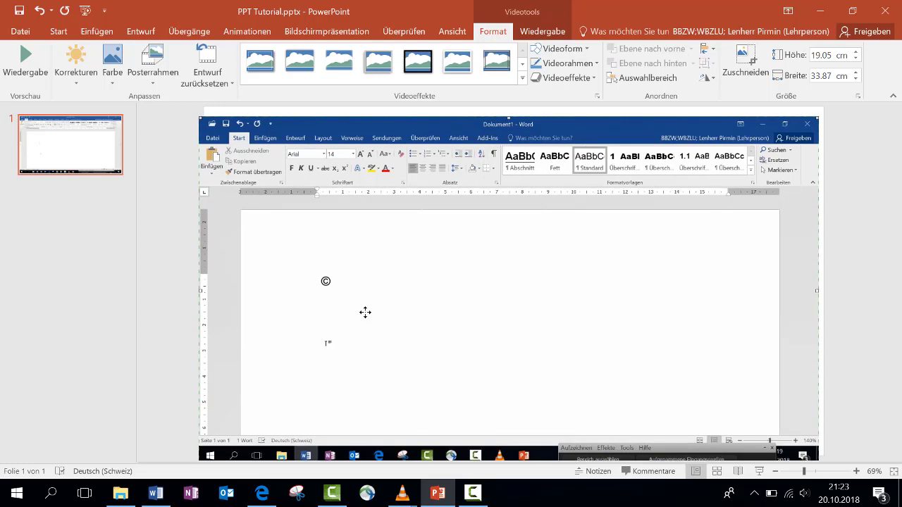
key("alt+p")
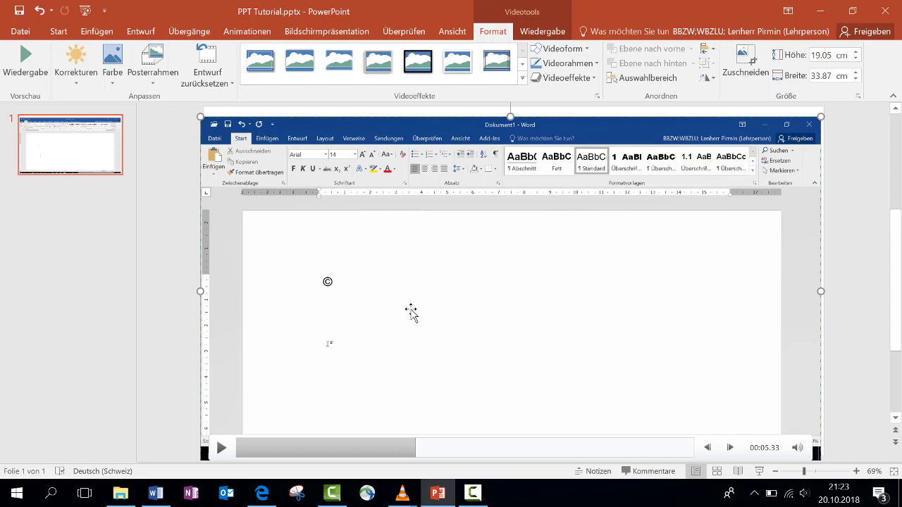
key("alt+p")
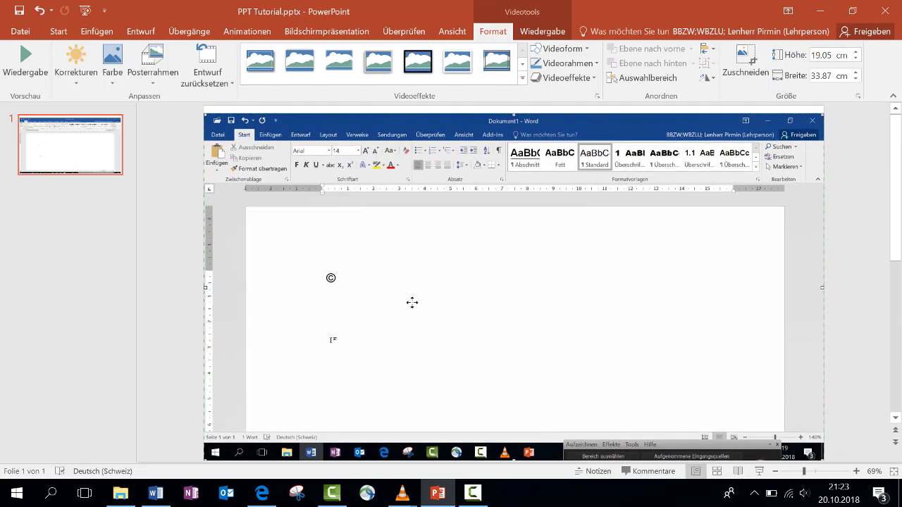
key("alt+p")
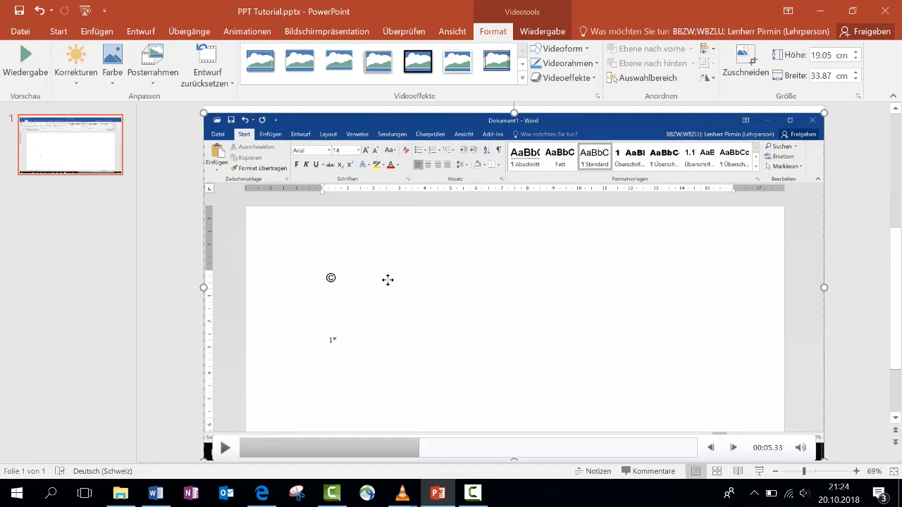
right_click(398, 277)
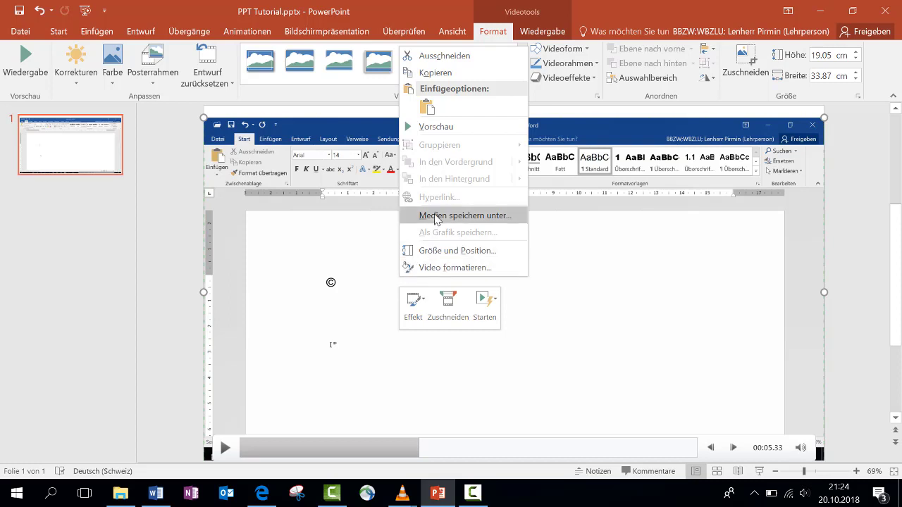
- Save the embedded video to Dokumente as 181020 Word Automatismen.mp4
left_click(436, 216)
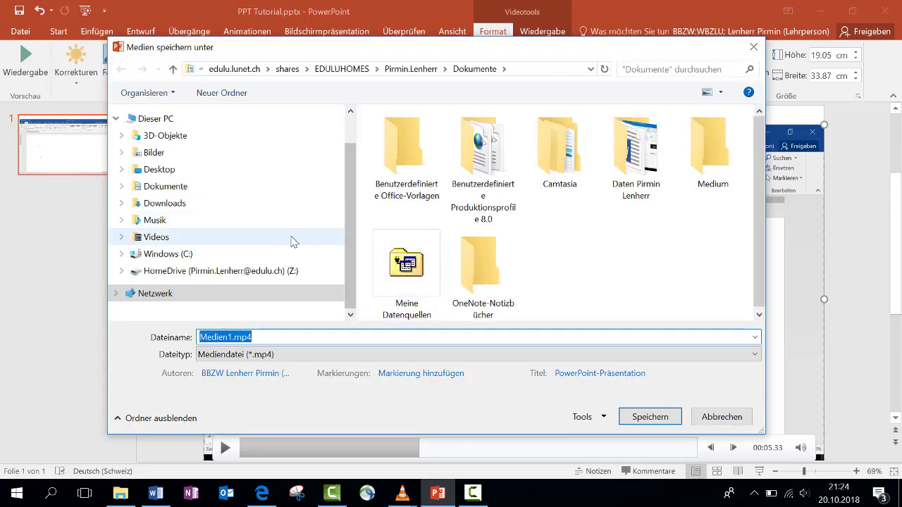
left_click(187, 191)
left_click(258, 336)
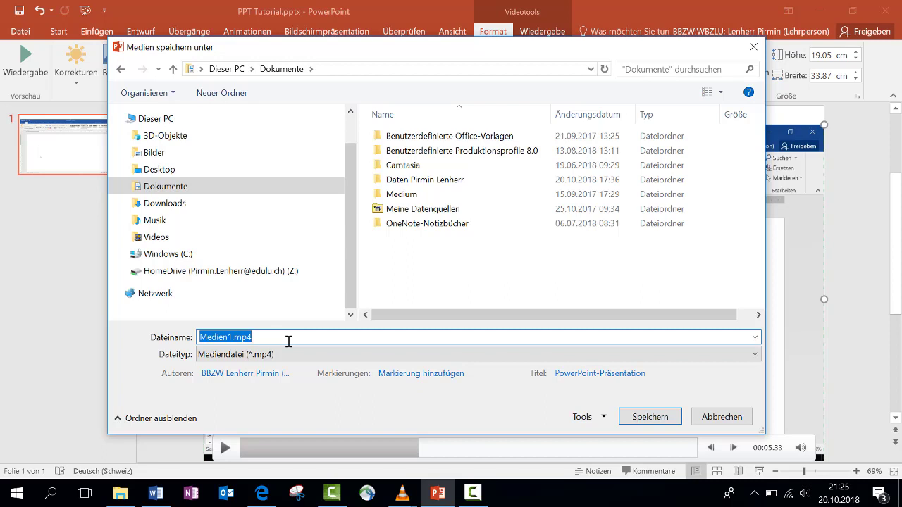
type("18")
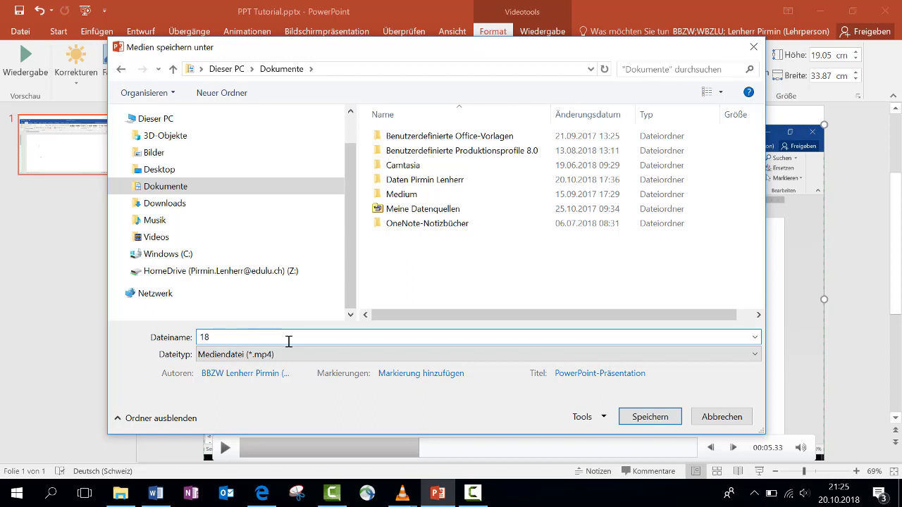
type("10")
type("20")
type(" Word ")
type("Au")
type("tomatis")
type("ieren")
left_click(649, 420)
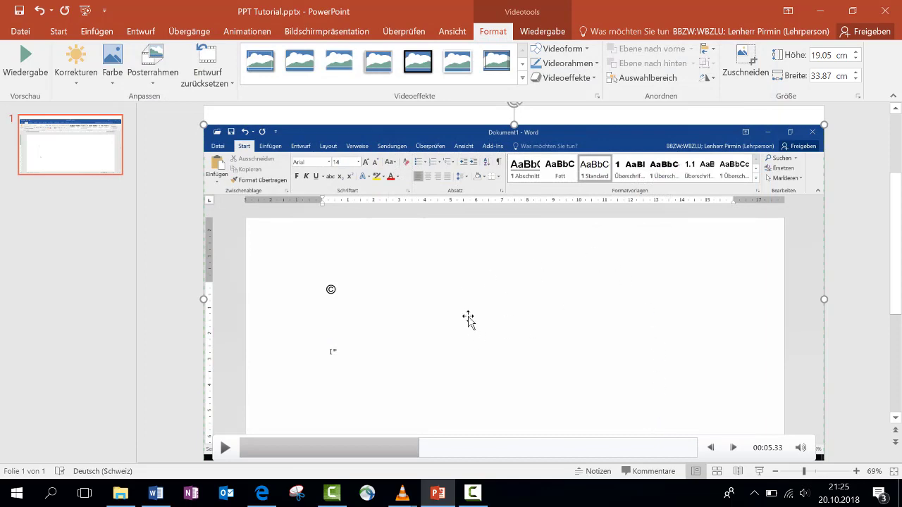
- Close the presentation without saving changes
left_click(21, 32)
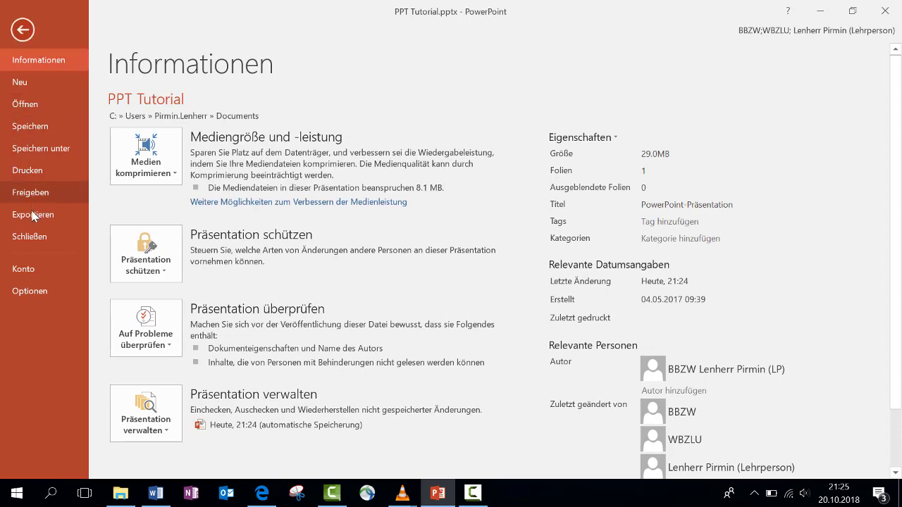
left_click(34, 237)
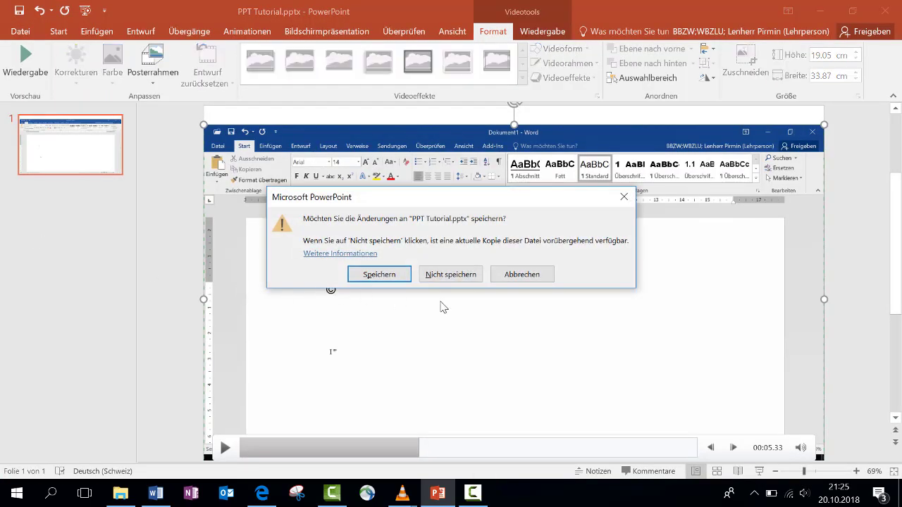
left_click(449, 277)
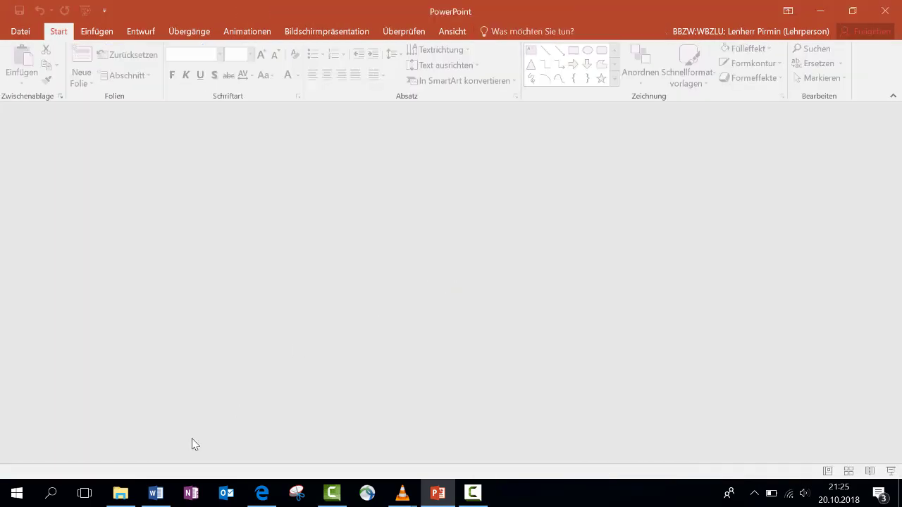
- Locate and select 181020 Word Automatismen.mp4 in File Explorer's Dokumente folder
left_click(121, 493)
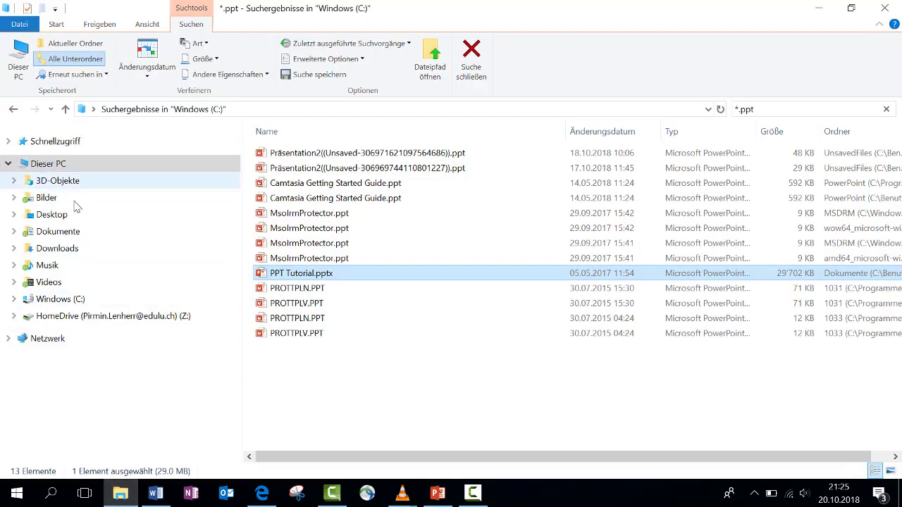
left_click(65, 234)
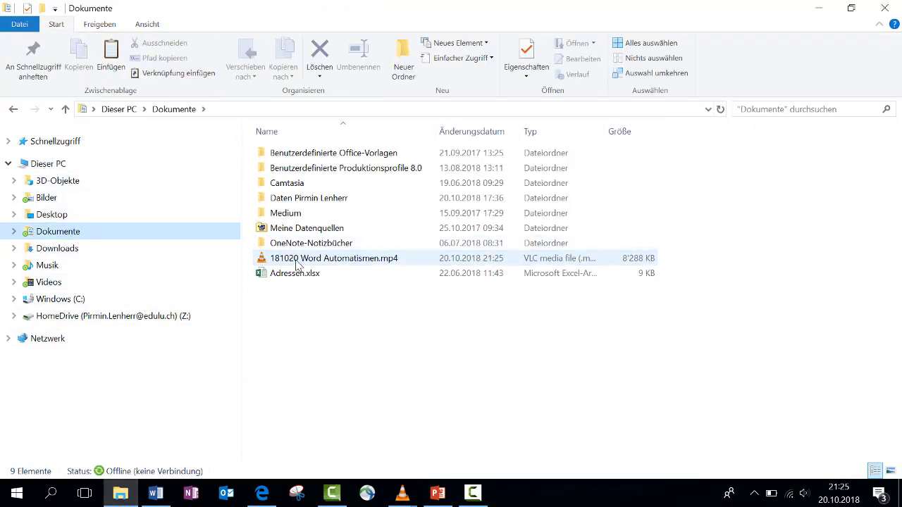
left_click(299, 262)
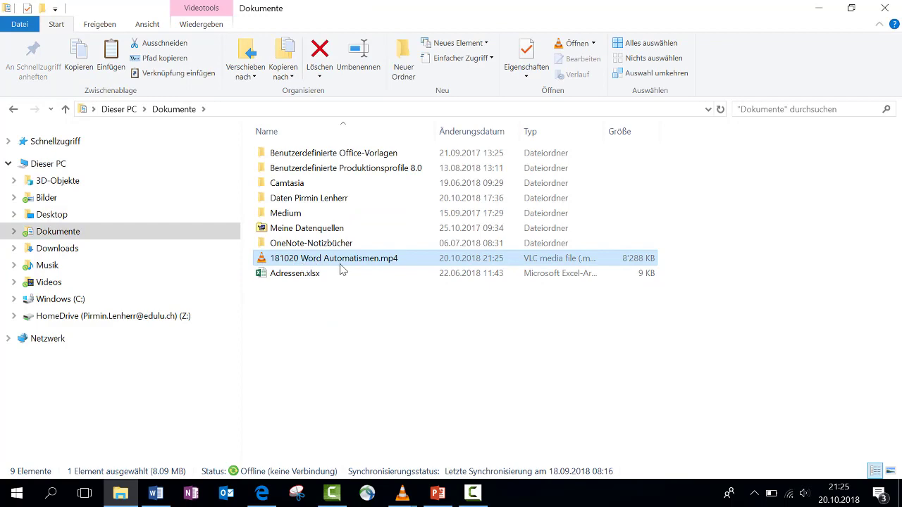